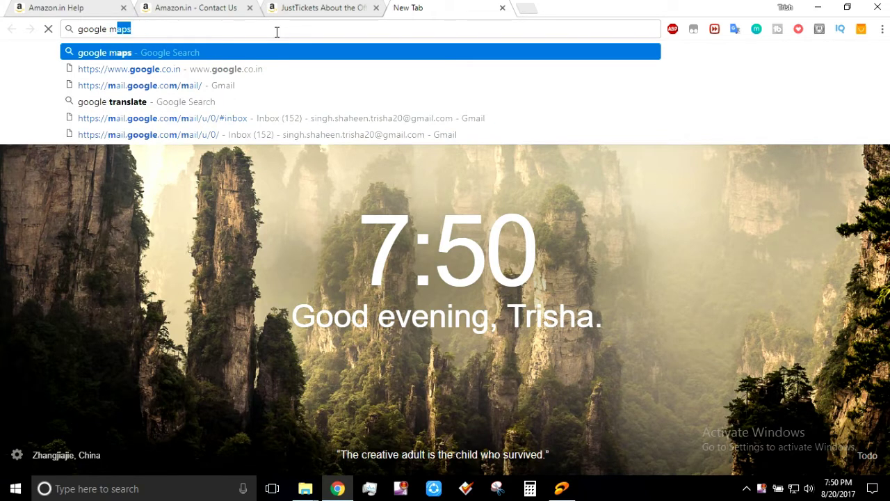
Search for 'maps' in Chrome and open Google Maps from the results.
text(ps)
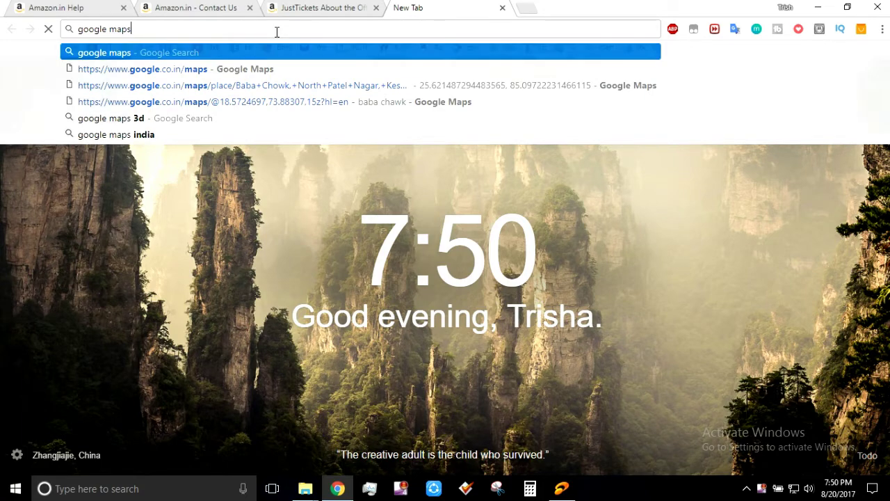
key(Return)
click(156, 181)
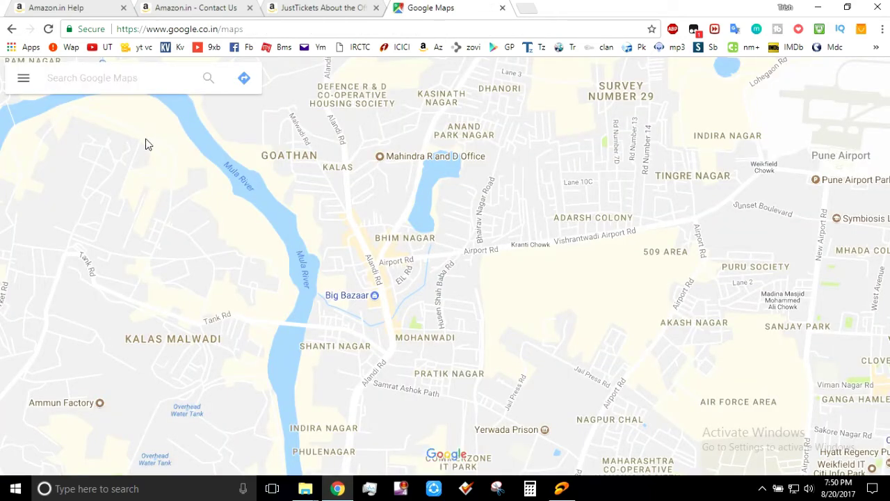
Zoom in and pin the building beside Husen Shah Baba Rd at 18.572836, 73.883364.
click(127, 77)
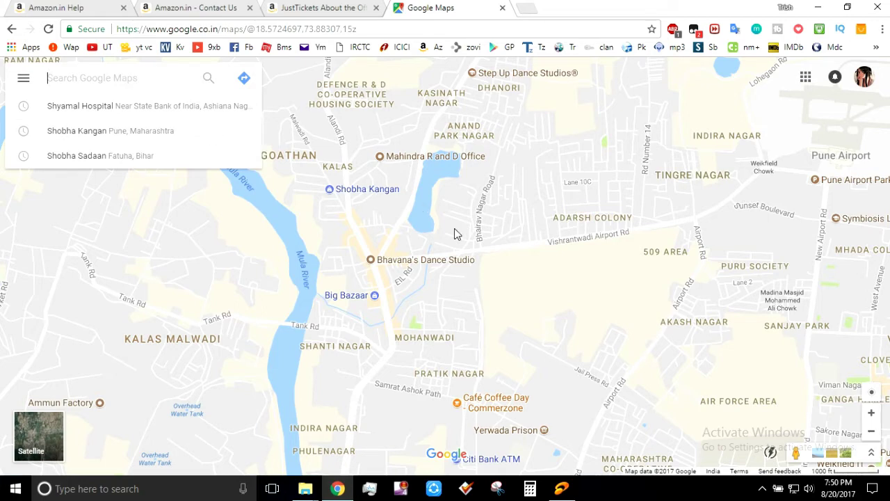
scroll(497, 291, up, 3)
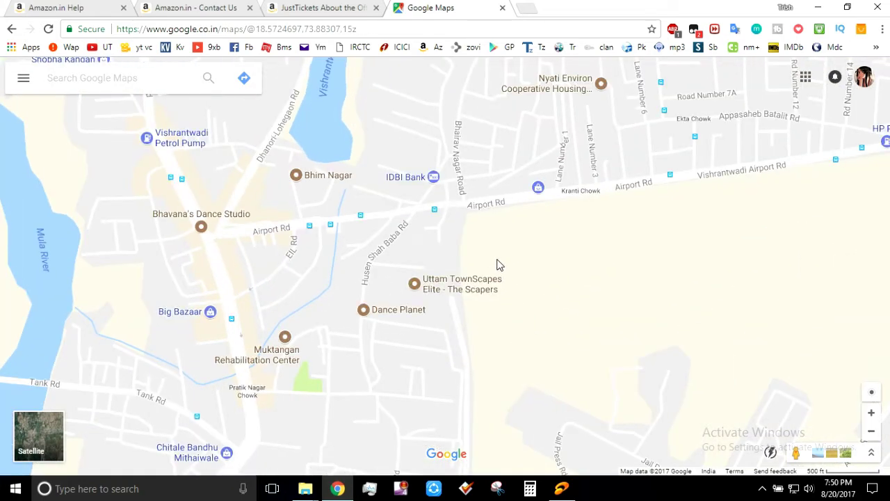
scroll(445, 243, up, 5)
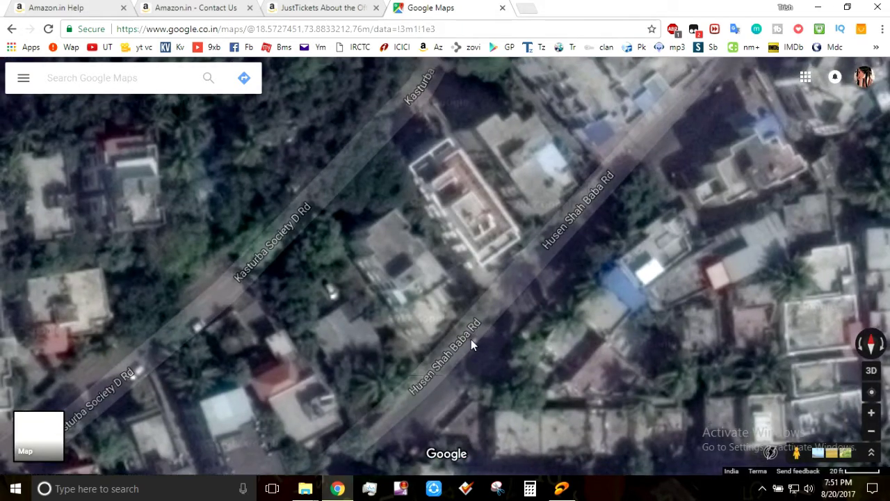
click(471, 212)
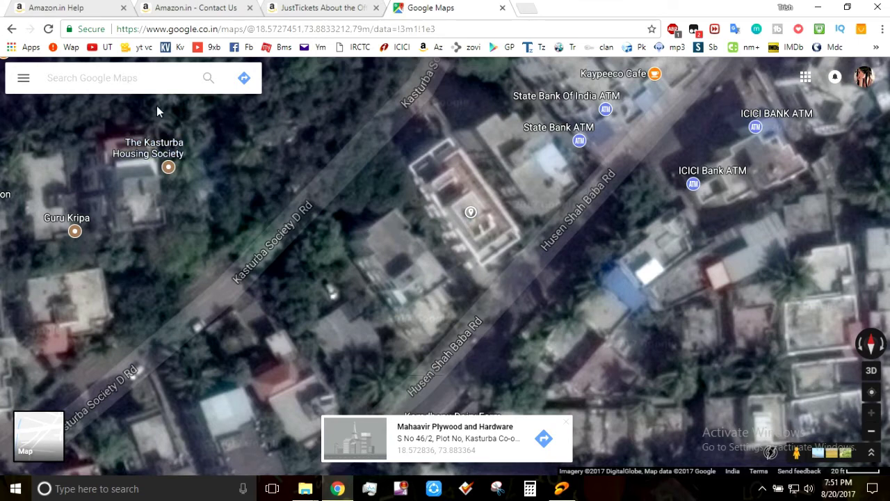
Choose 'Add a missing place' from the Google Maps main menu.
click(24, 78)
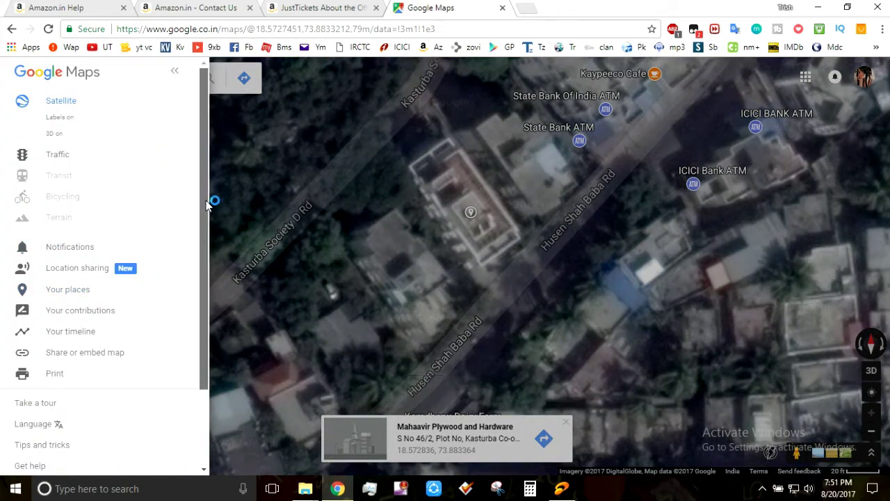
scroll(207, 203, down, 2)
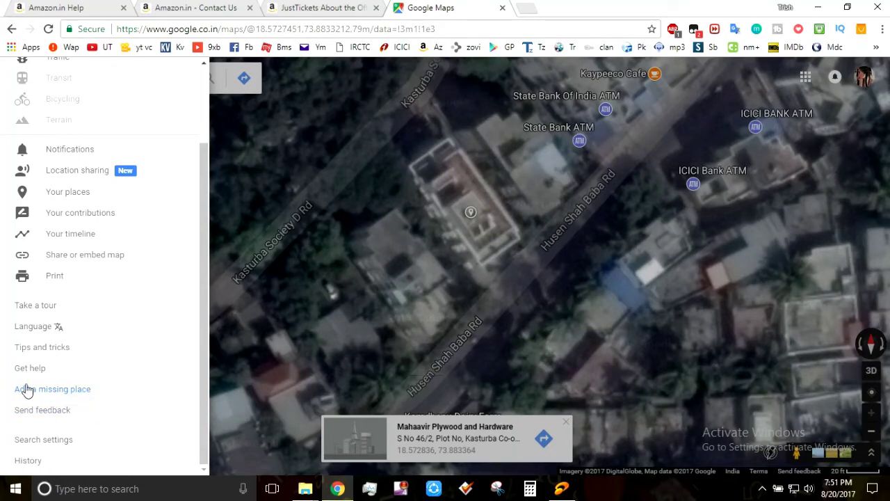
scroll(77, 393, up, 2)
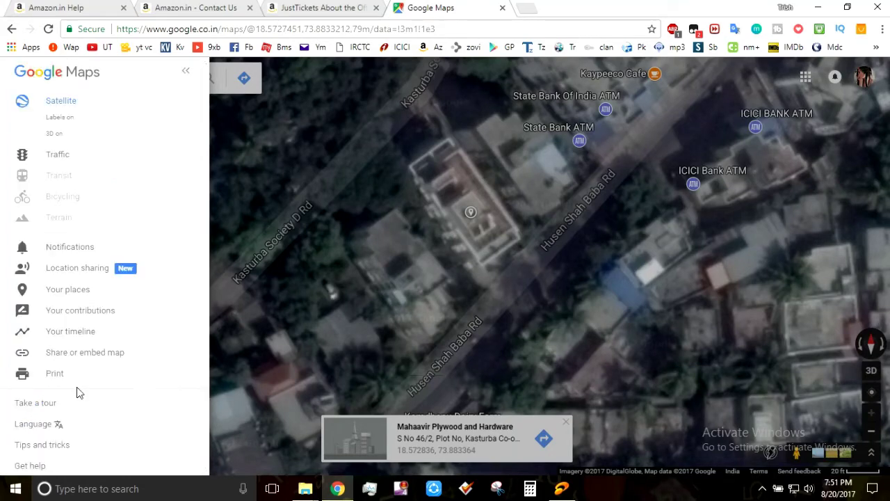
scroll(84, 391, down, 2)
click(84, 391)
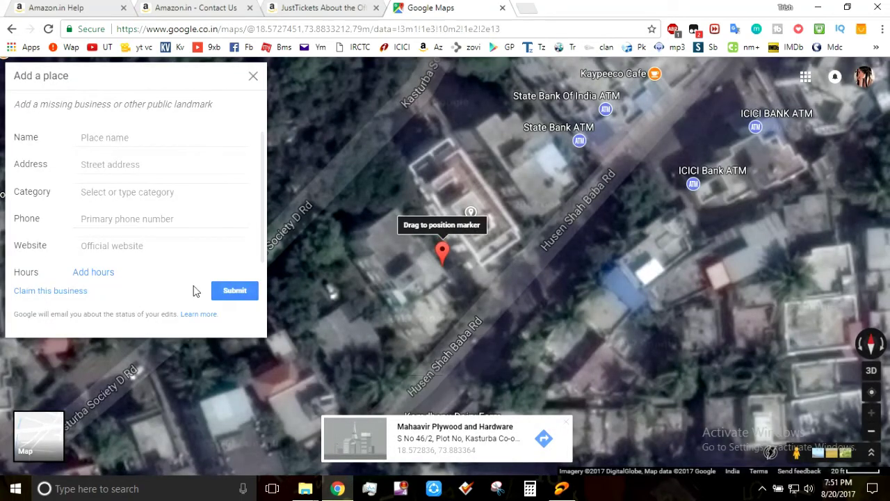
Place the marker on the building and submit a place named 'abc' with category Home.
drag(443, 257, 470, 216)
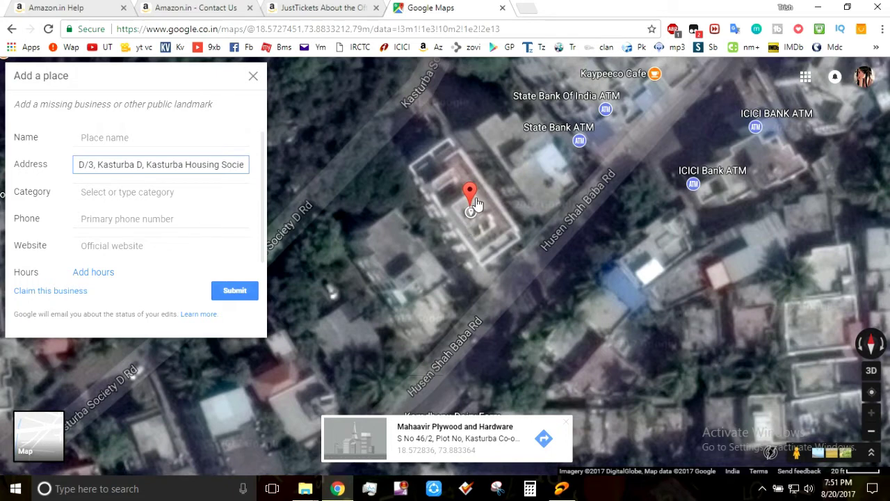
mouse_move(472, 205)
mouse_down()
mouse_move(422, 263)
mouse_move(421, 252)
mouse_move(478, 207)
mouse_move(472, 214)
mouse_up()
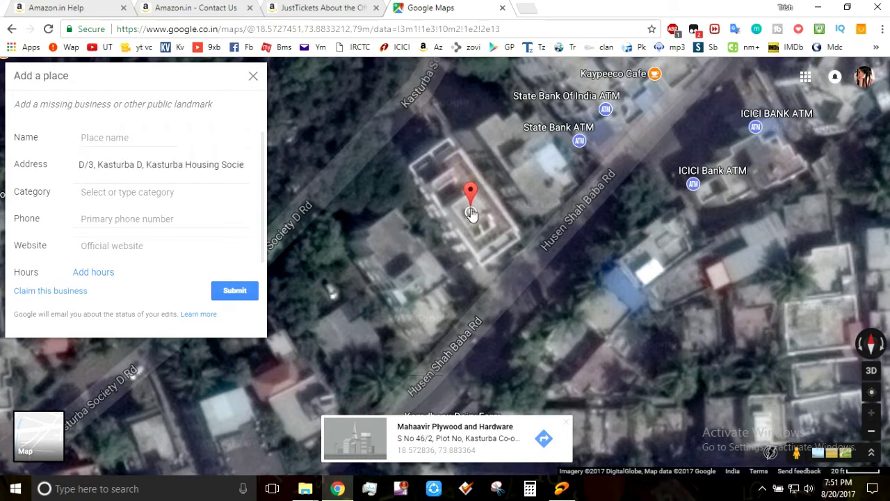
click(130, 137)
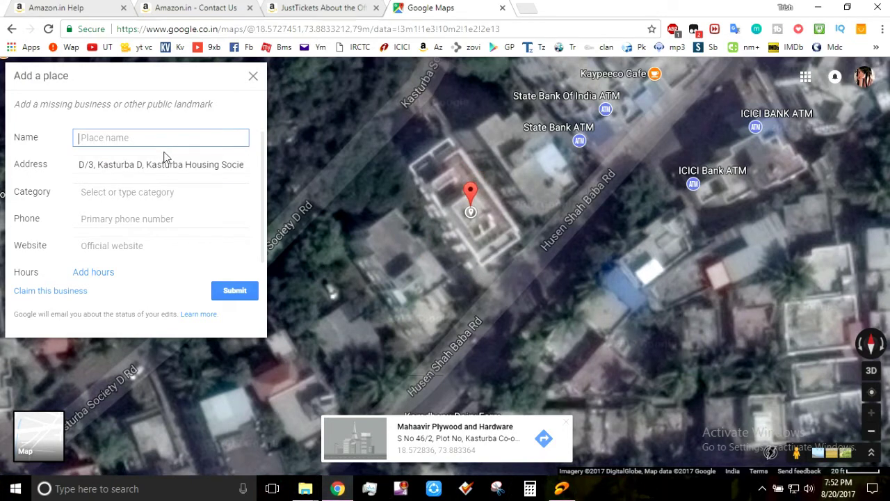
text(abc)
click(159, 191)
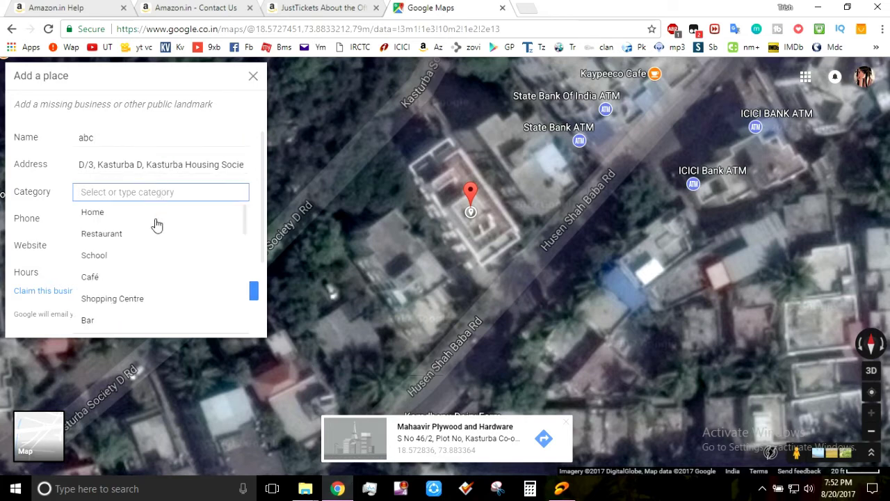
mouse_move(243, 225)
mouse_down()
mouse_move(261, 321)
mouse_move(234, 215)
mouse_up()
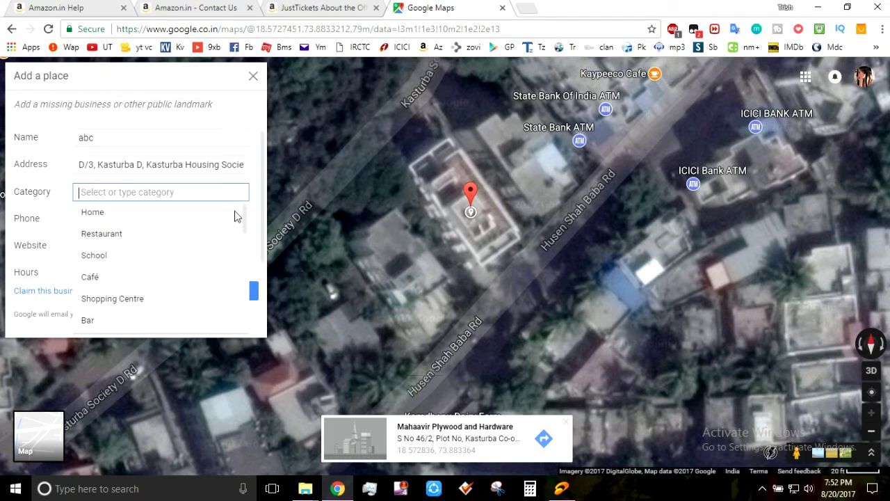
click(130, 212)
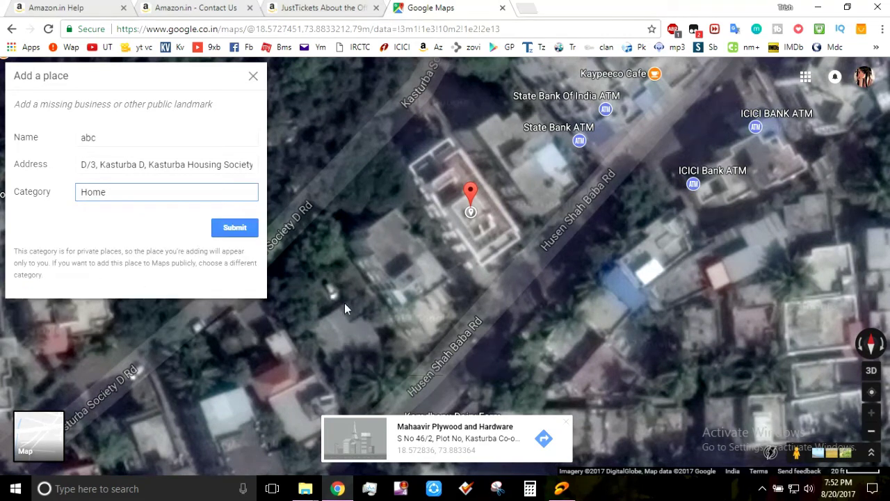
click(238, 228)
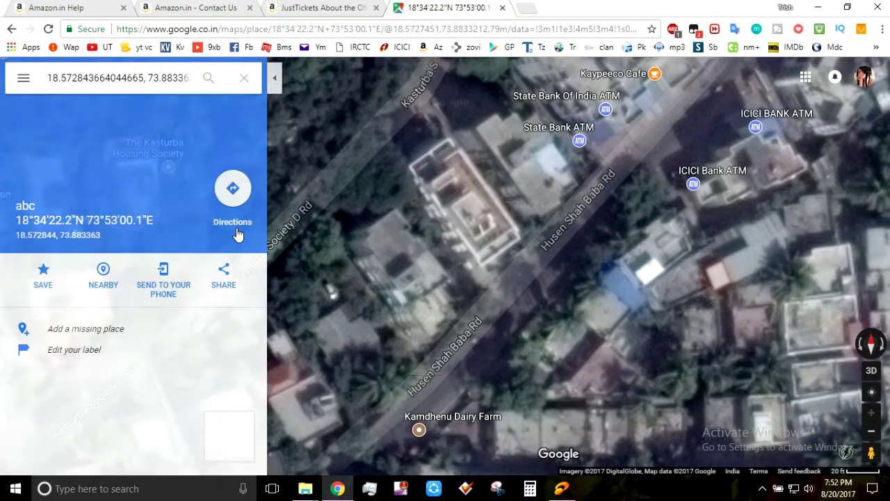
Zoom out, select the abc marker, and open its 'Edit your label' editor.
scroll(587, 264, down, 3)
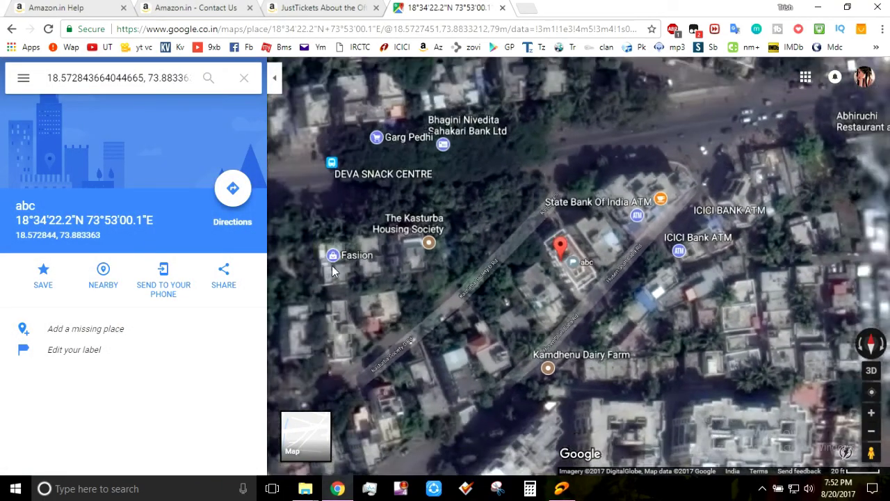
click(593, 271)
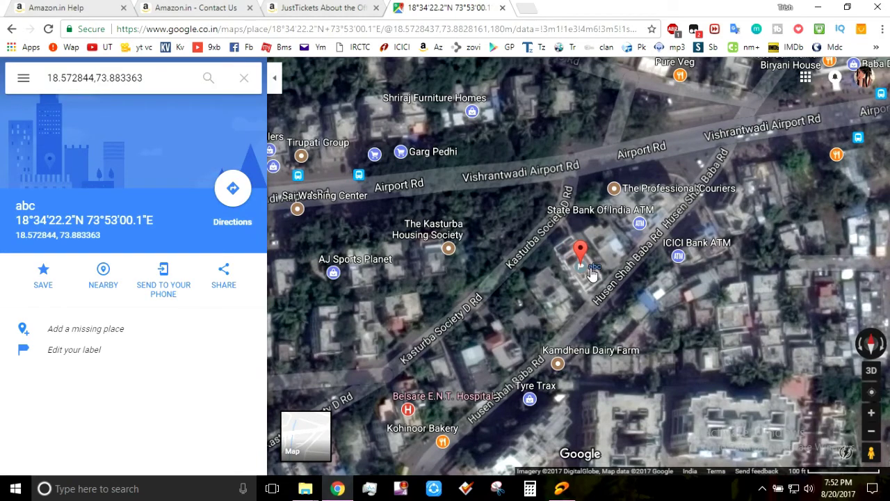
click(84, 352)
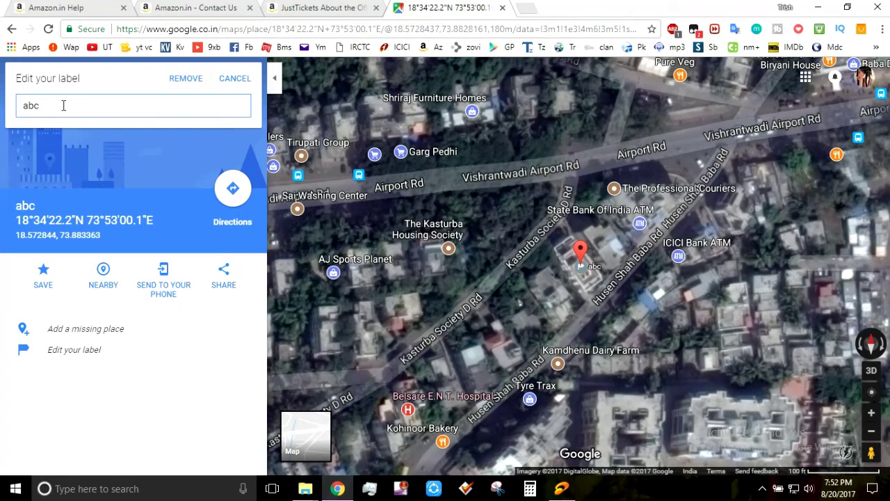
Replace the label 'abc' with 'xyz', save it, and reopen the label editor.
key(BackSpace)
key(BackSpace)
key(BackSpace)
text(xy)
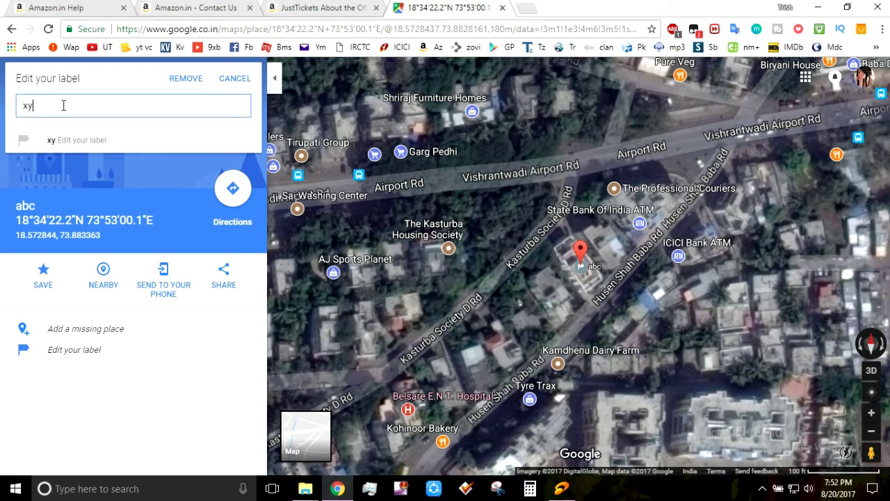
text(z)
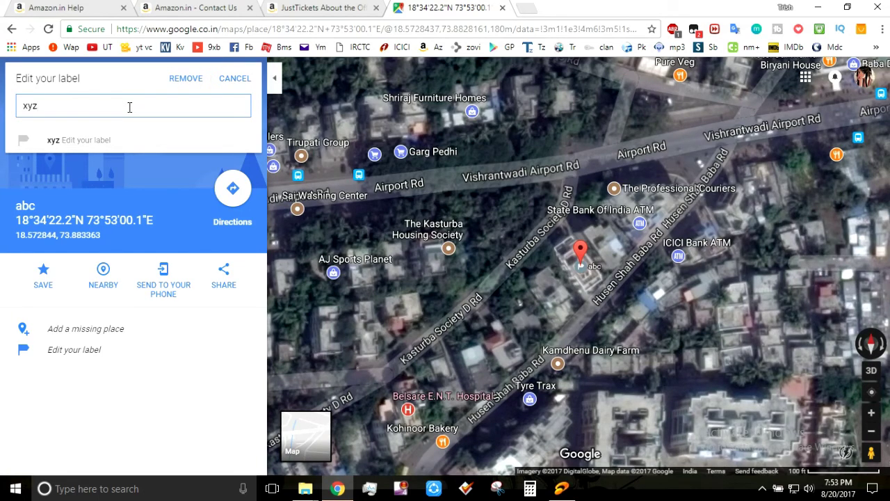
key(Return)
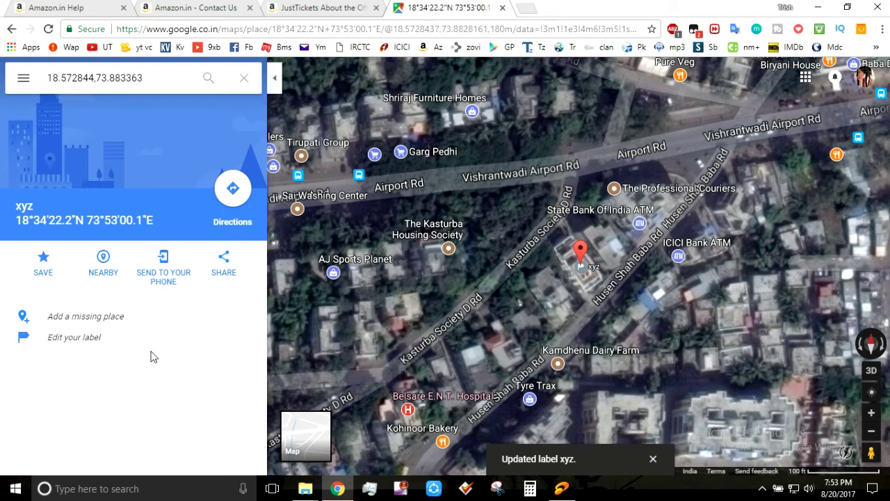
click(89, 338)
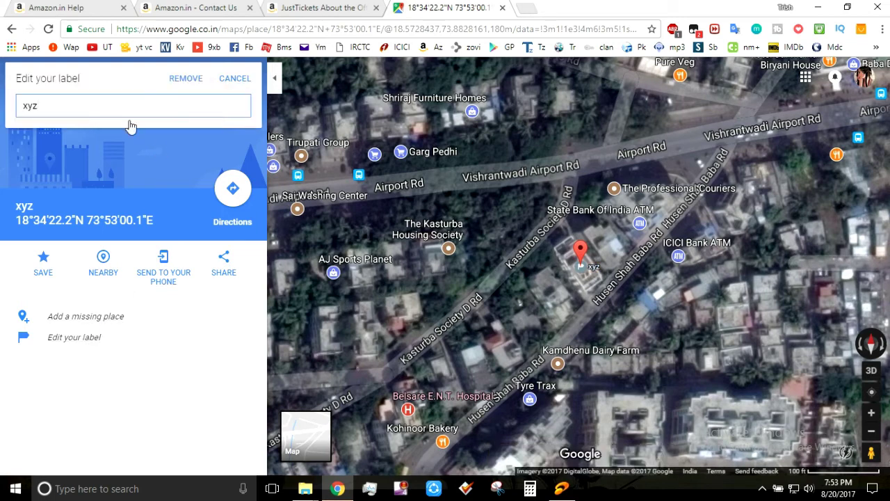
Remove the 'xyz' label and clear the search to close the place details.
click(184, 79)
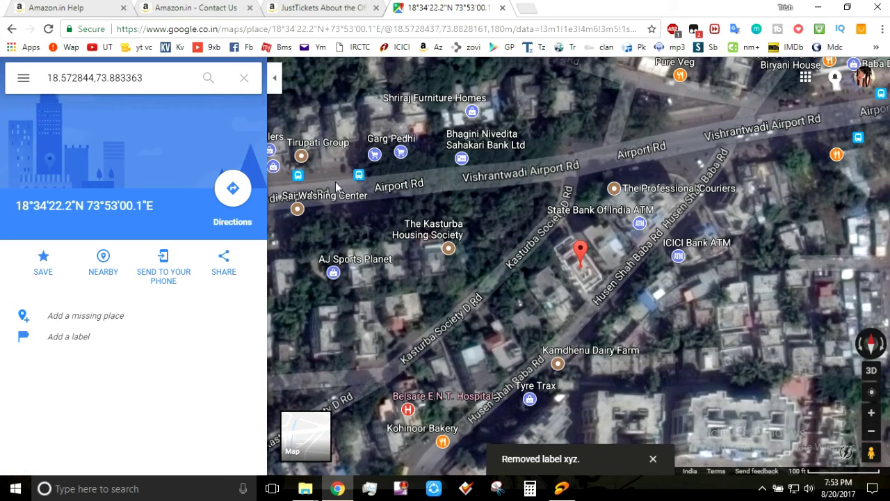
click(245, 80)
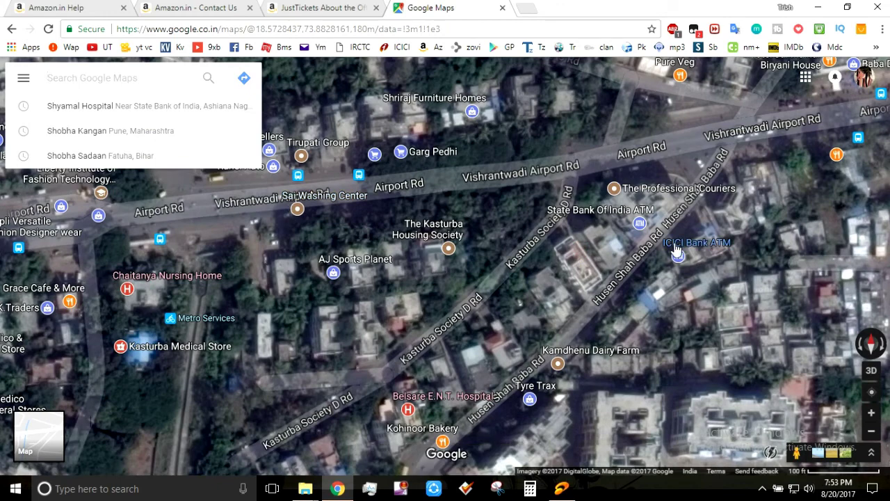